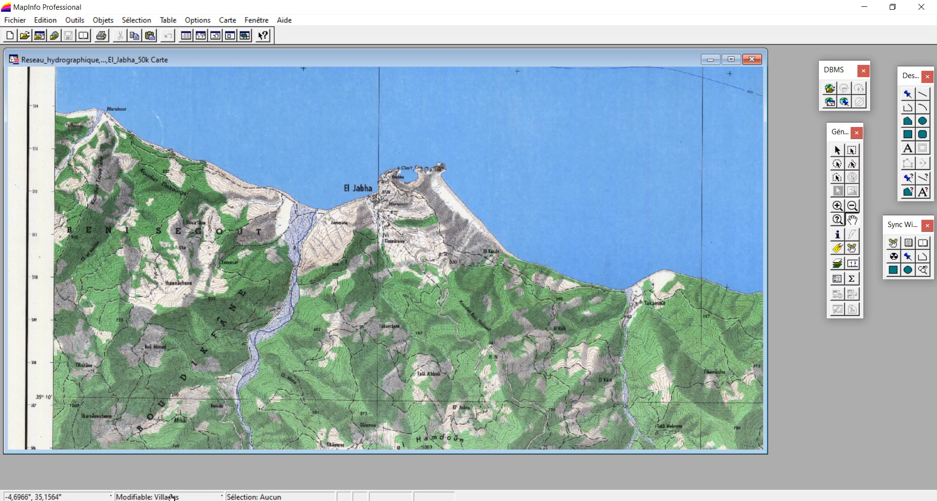
# Make Villages the editable layer and confirm that setting in the layer control
pyautogui.click(155, 497)
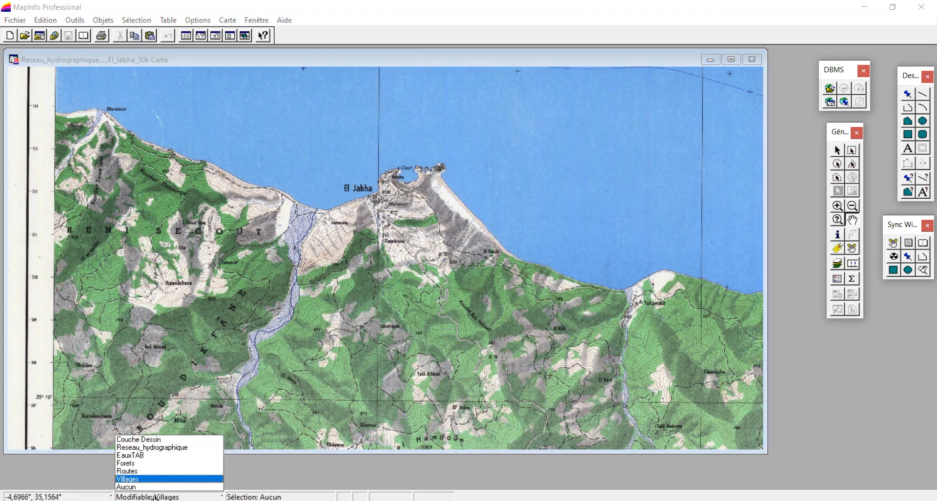
pyautogui.click(141, 481)
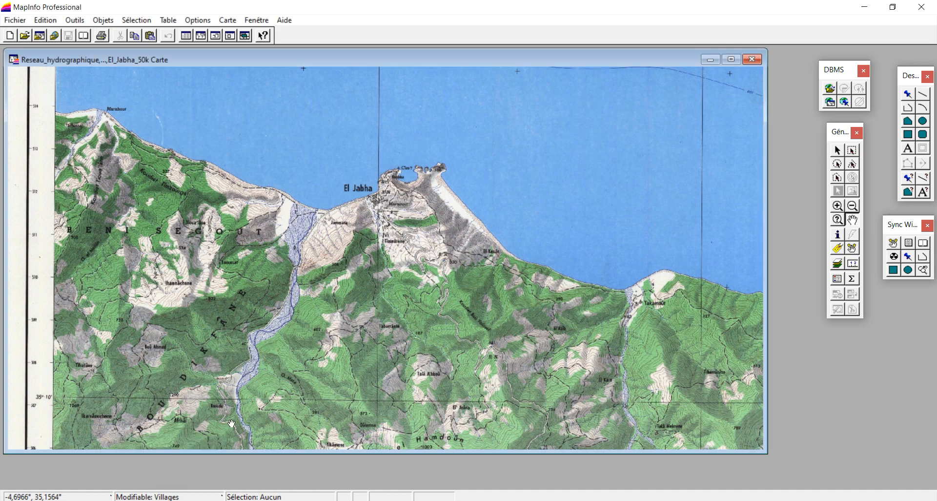
pyautogui.rightClick(467, 163)
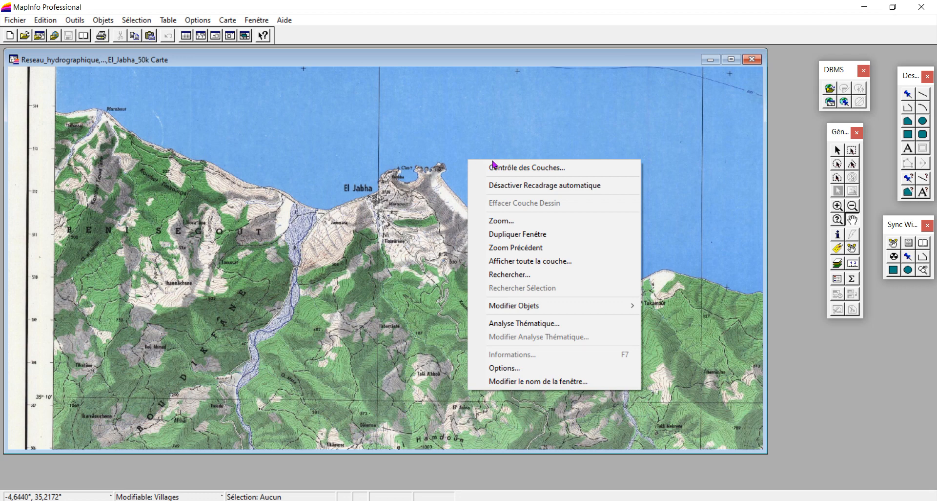
pyautogui.click(514, 168)
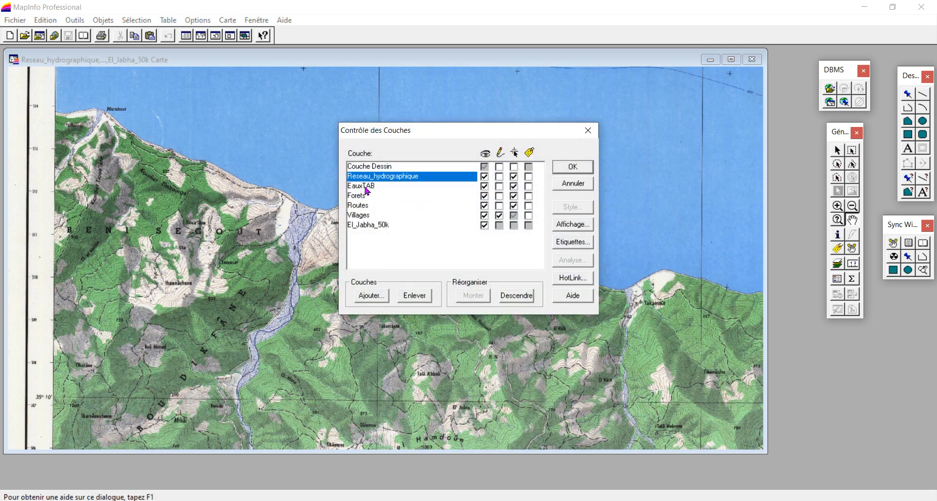
pyautogui.click(360, 216)
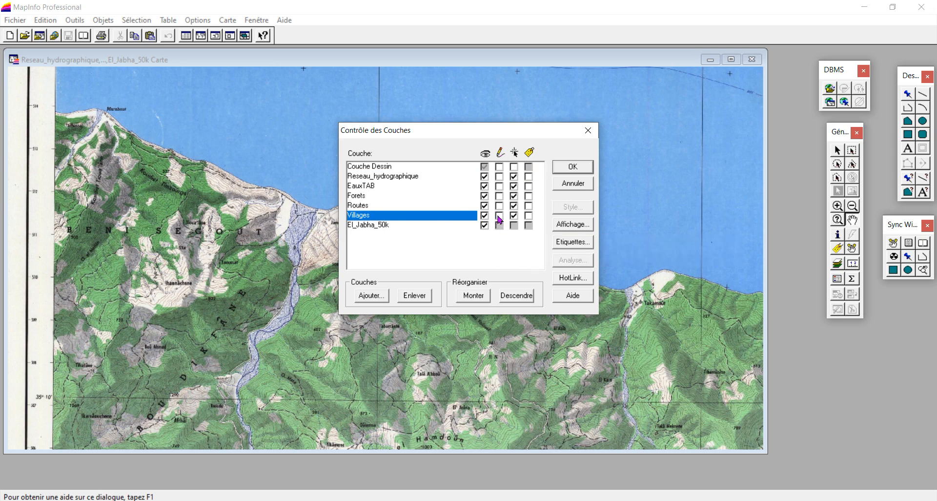
pyautogui.click(499, 177)
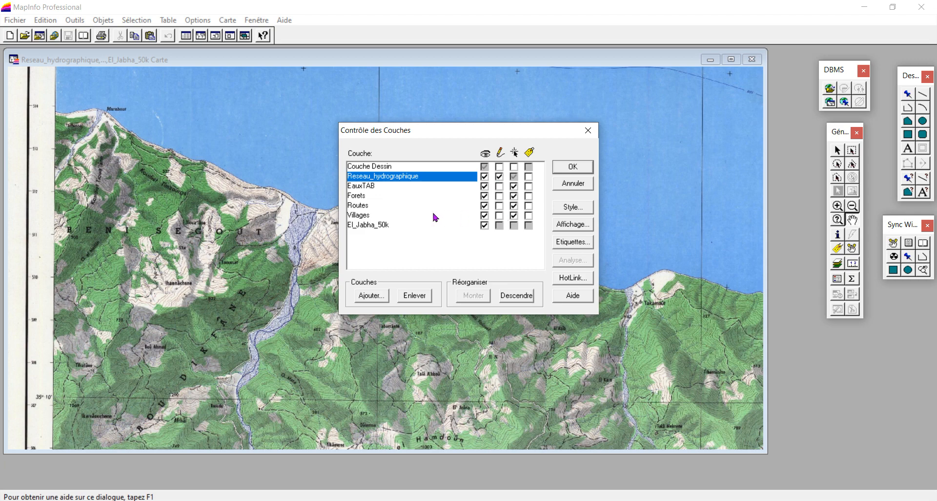
pyautogui.click(498, 215)
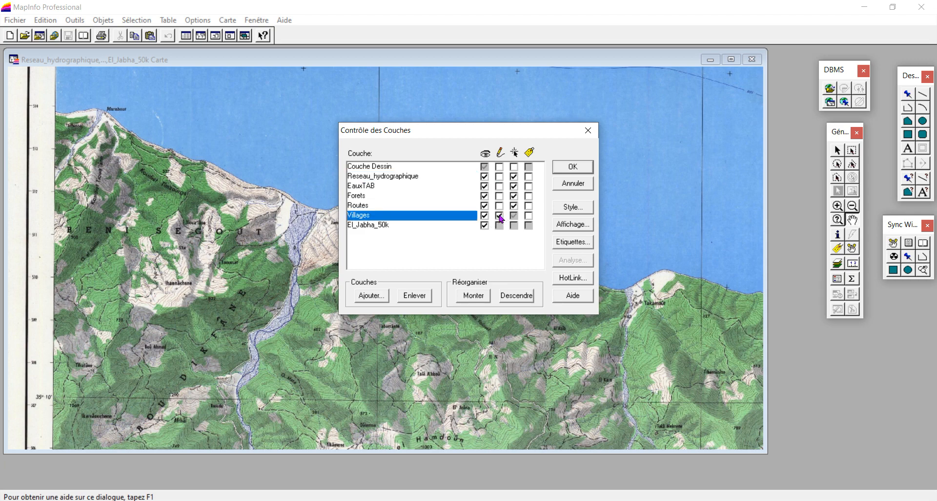
pyautogui.click(573, 168)
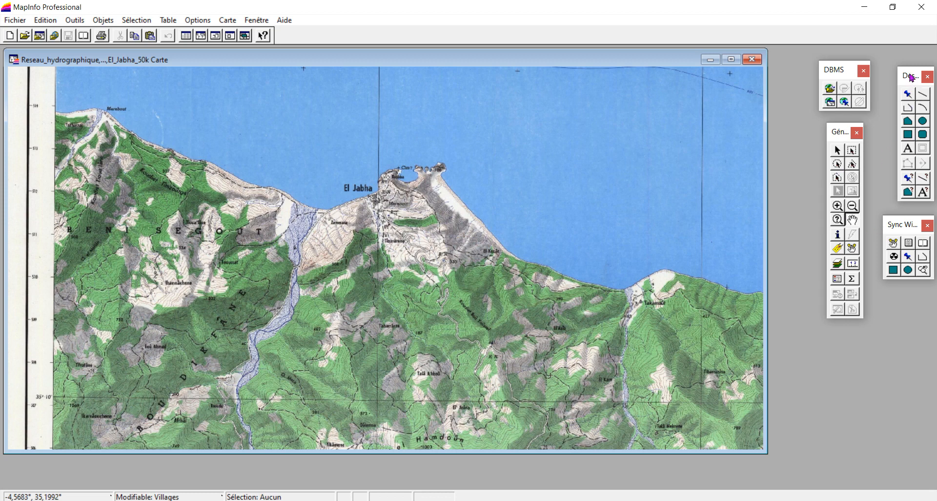
# Dock the drawing toolbar beside the standard one and set the point symbol style to a red star in MapInfo 3.0 Compatible
pyautogui.moveTo(911, 78); pyautogui.dragTo(570, 36)
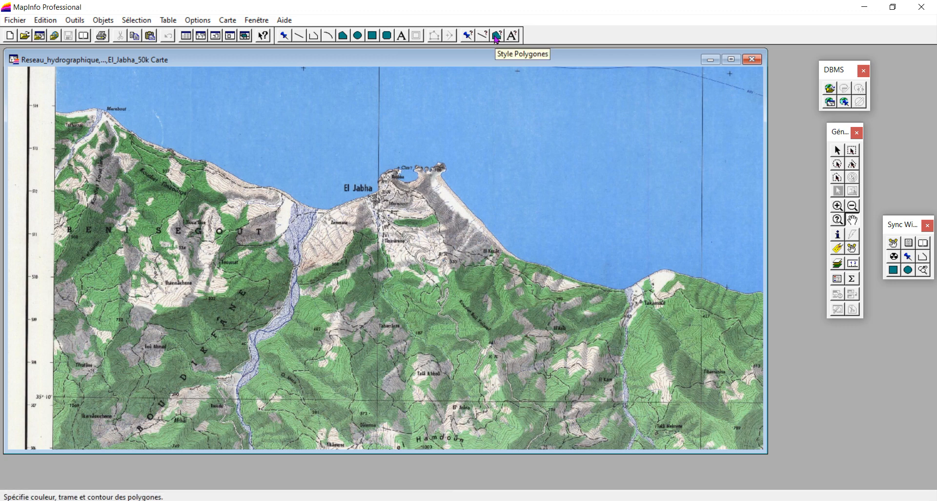
pyautogui.click(467, 36)
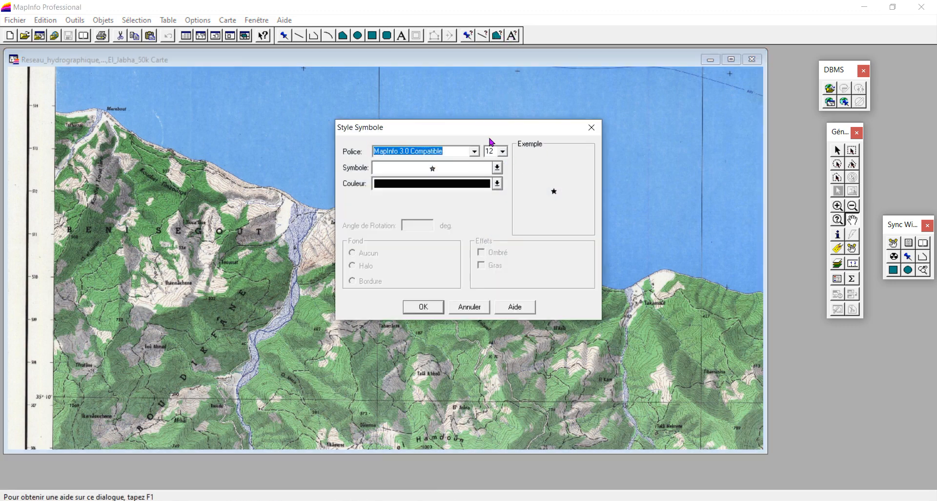
pyautogui.moveTo(435, 127); pyautogui.dragTo(513, 80)
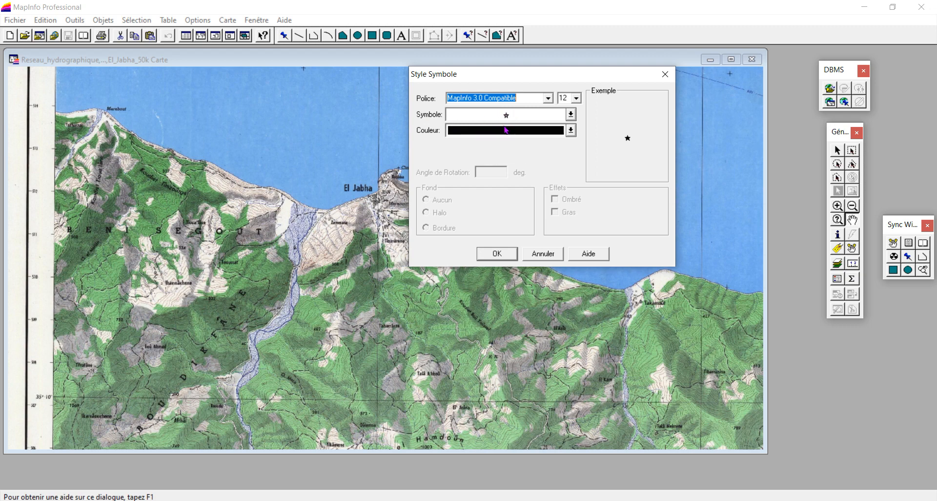
pyautogui.click(521, 115)
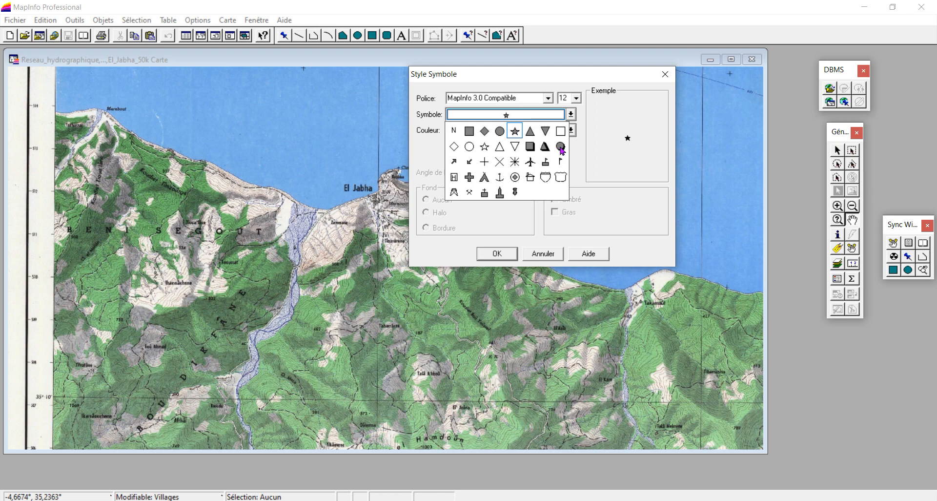
pyautogui.click(515, 130)
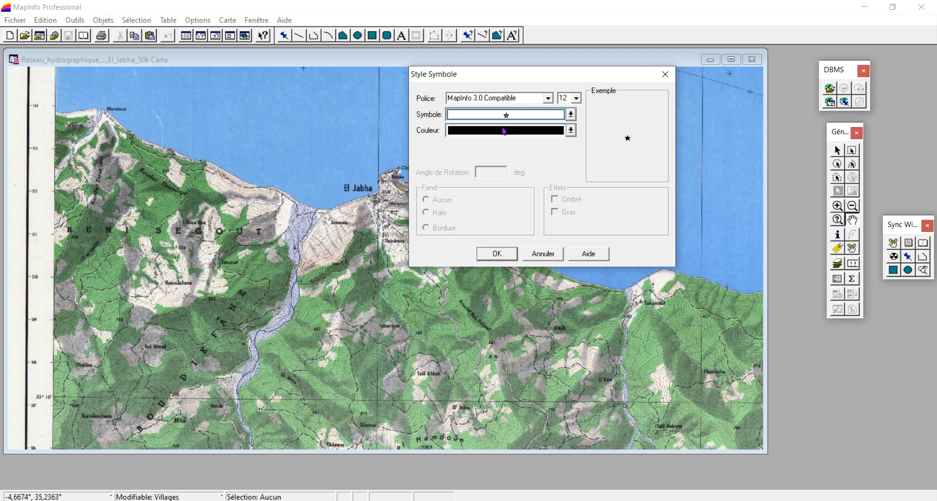
pyautogui.click(504, 131)
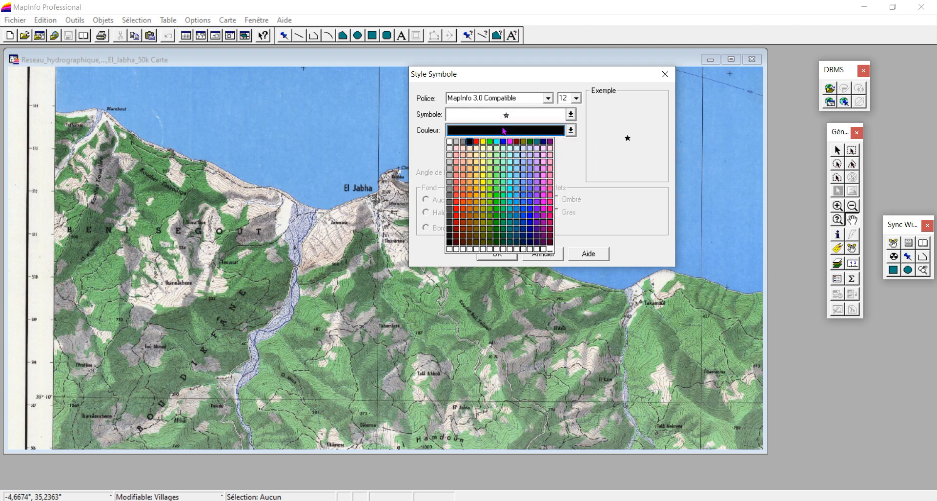
pyautogui.click(459, 195)
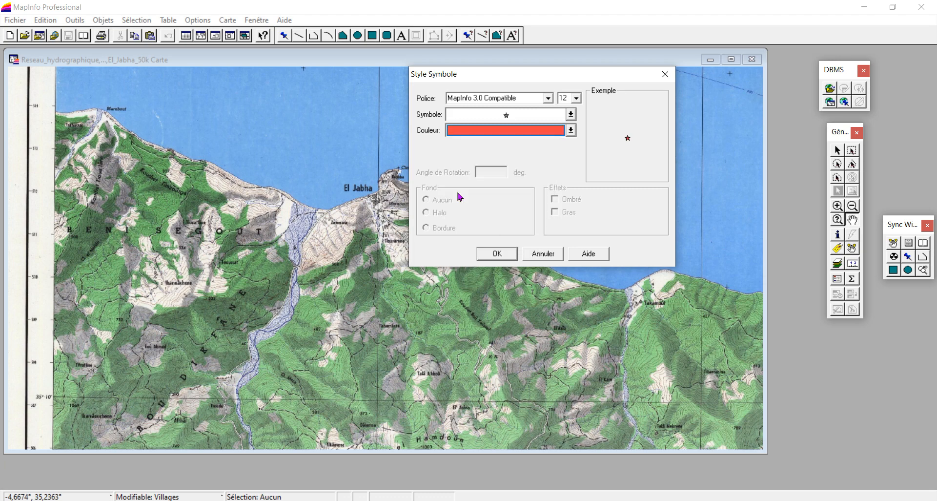
# Set the star symbol's size to 36 and apply the symbol style
pyautogui.click(576, 98)
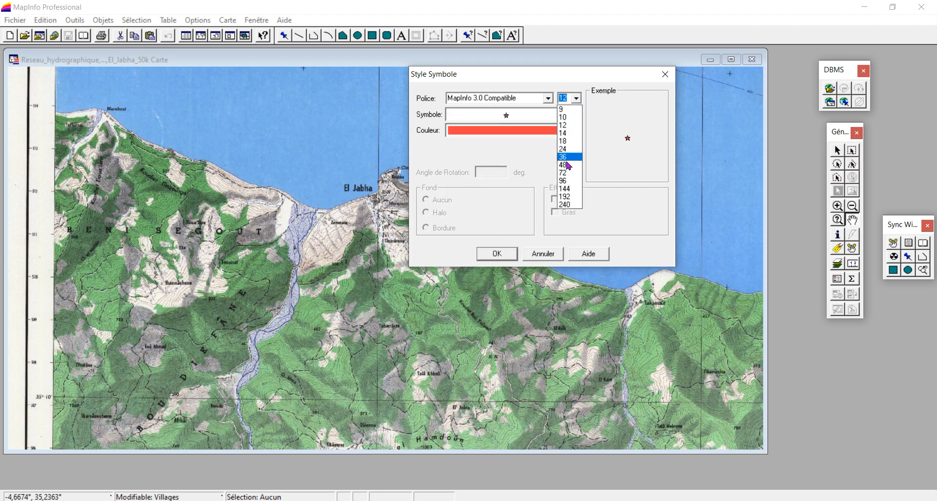
pyautogui.click(567, 148)
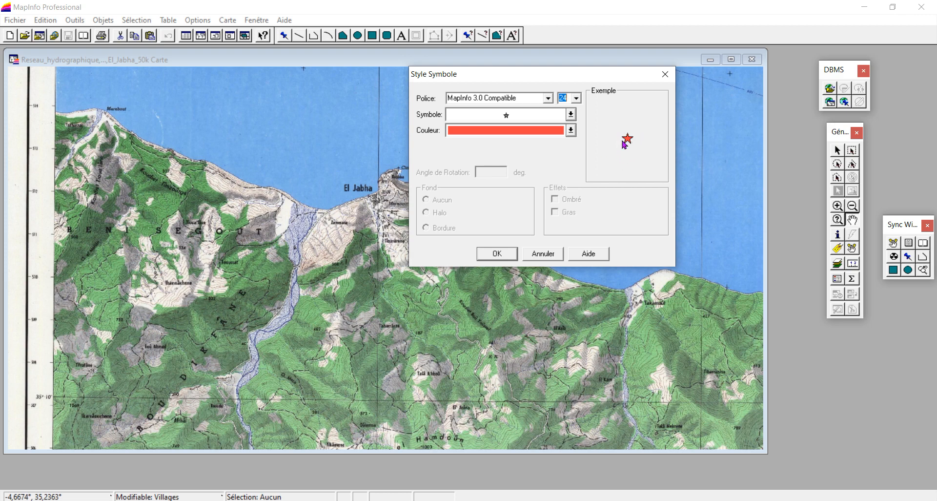
pyautogui.click(576, 99)
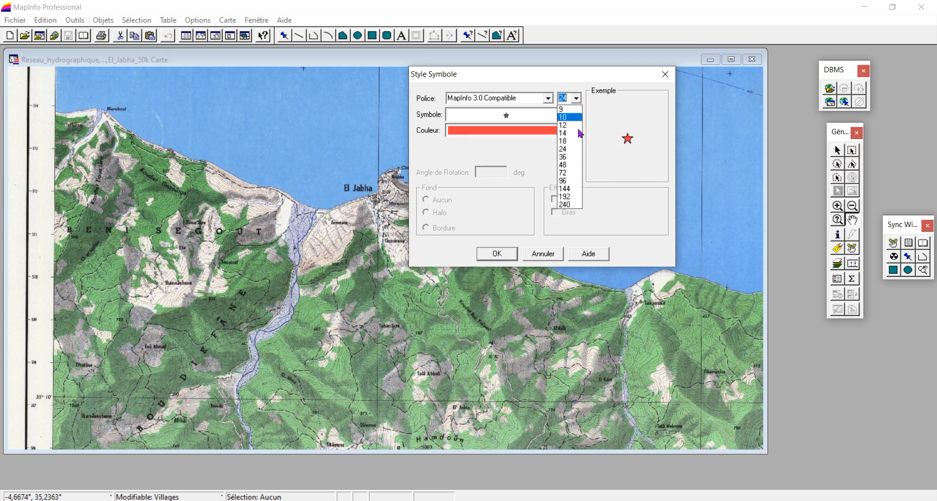
pyautogui.click(575, 157)
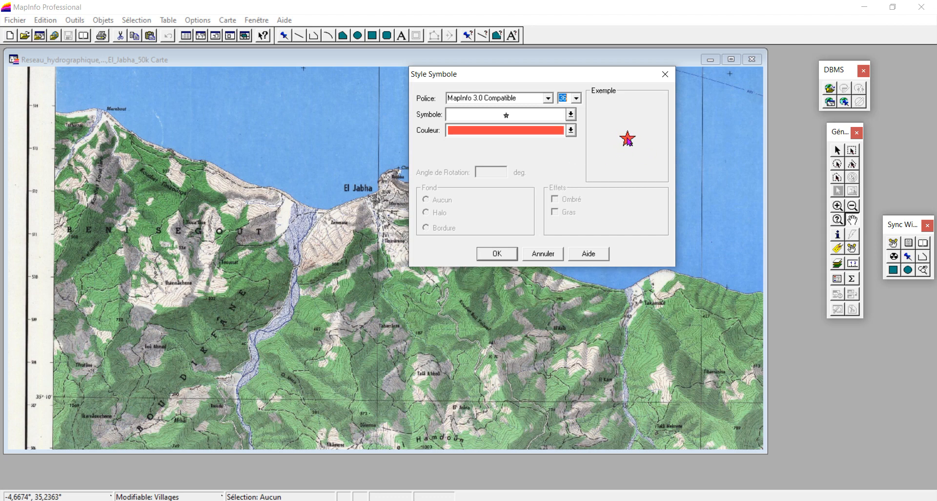
pyautogui.click(497, 254)
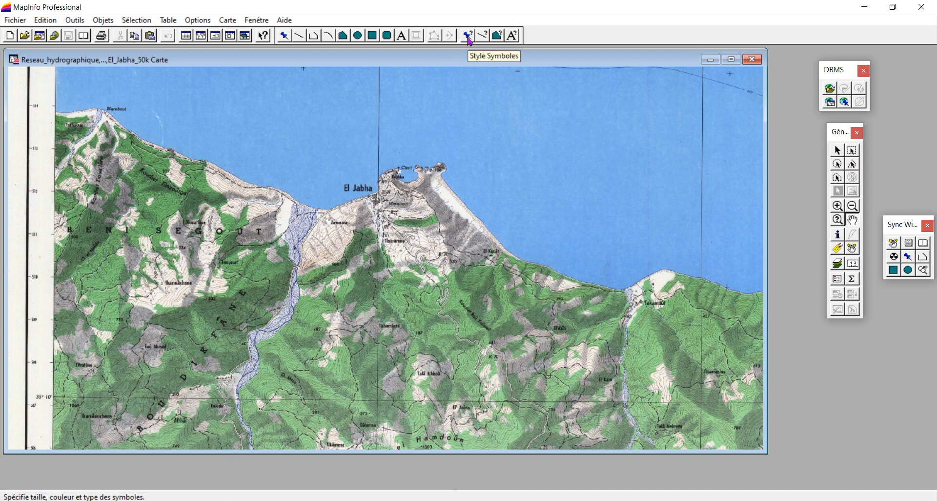
# Place star symbols on the map at the villages El Jabha, Zammana, Tiourarène, El Kouâr and El Azib
pyautogui.click(282, 36)
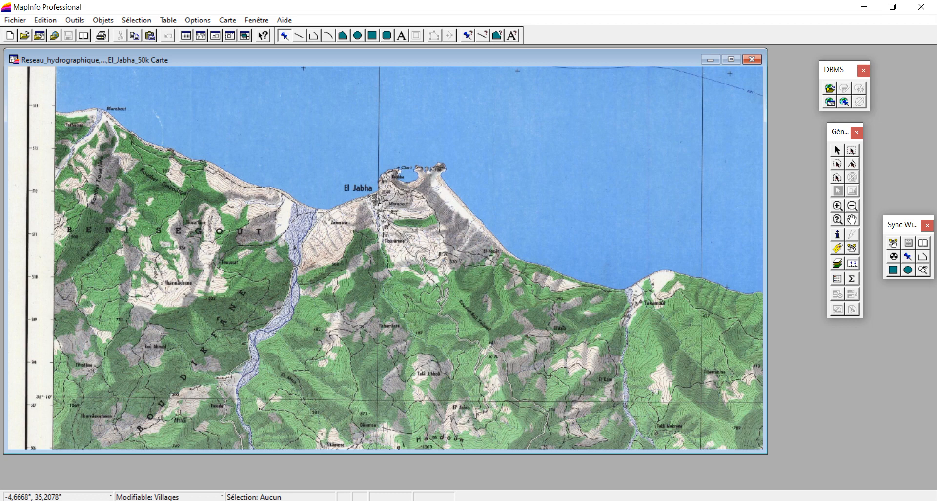
pyautogui.scroll(1, 379, 203)
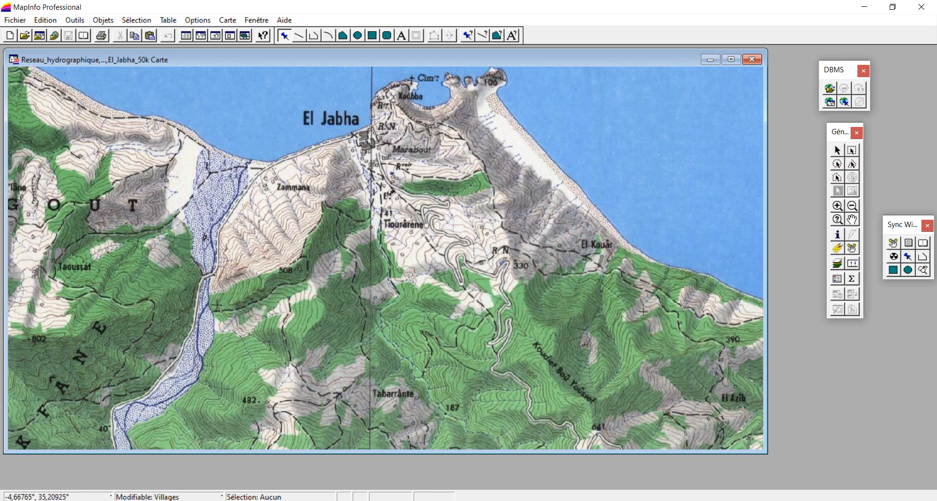
pyautogui.click(366, 135)
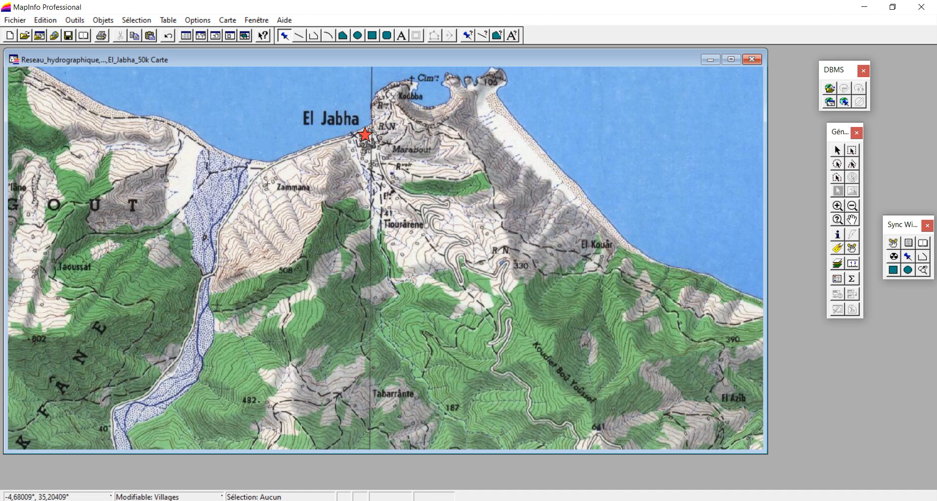
pyautogui.click(268, 184)
pyautogui.click(406, 223)
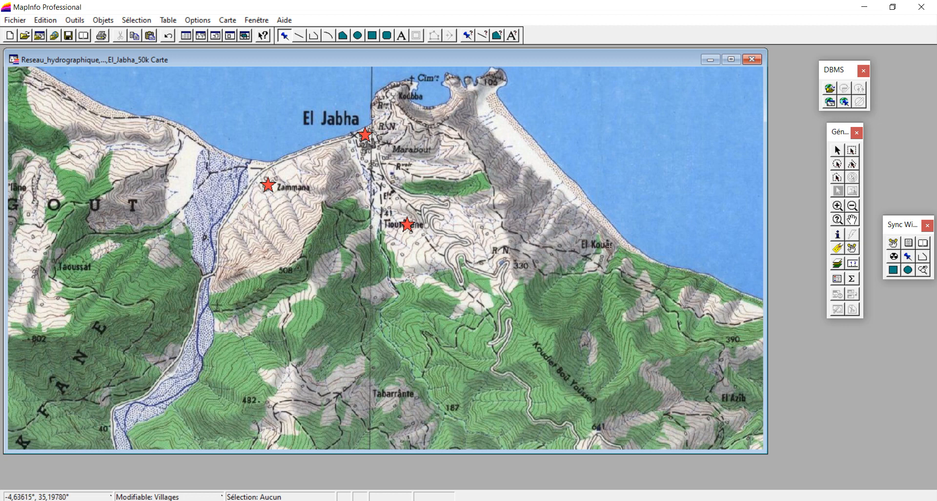
pyautogui.click(607, 245)
pyautogui.click(735, 385)
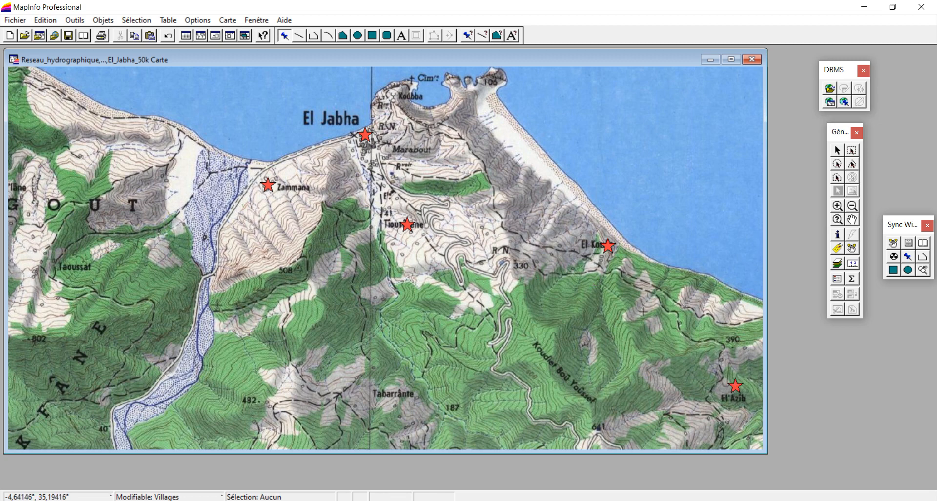
# Open the Villages data table, shrink its window to the records and place it clear of the El Jabha, Zammana and Tiourarène stars
pyautogui.click(186, 36)
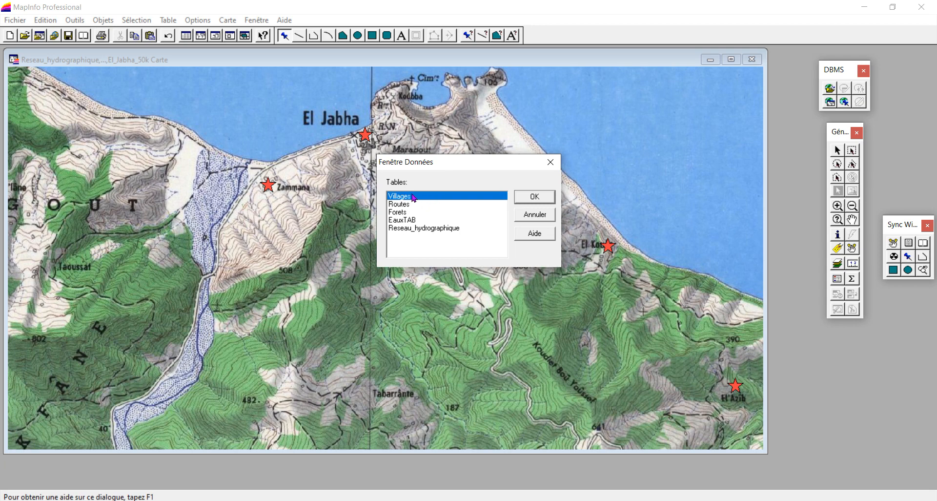
pyautogui.click(535, 197)
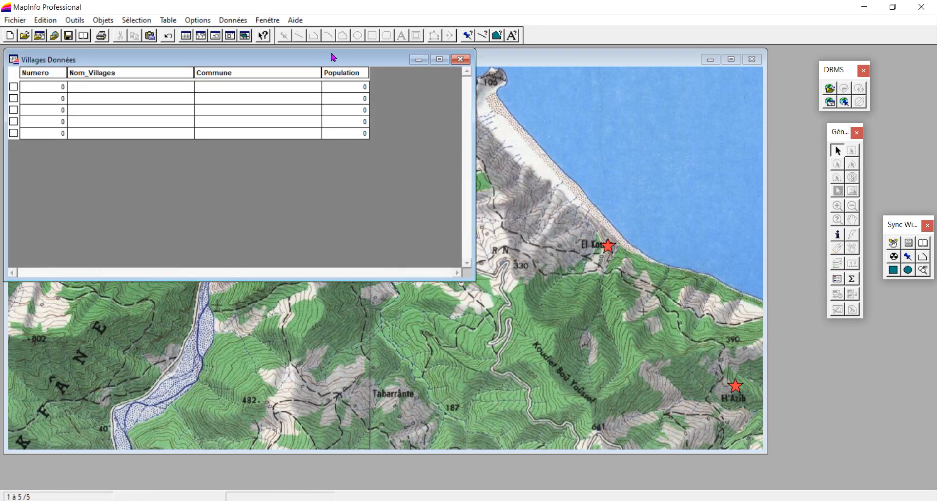
pyautogui.moveTo(469, 276); pyautogui.dragTo(389, 167)
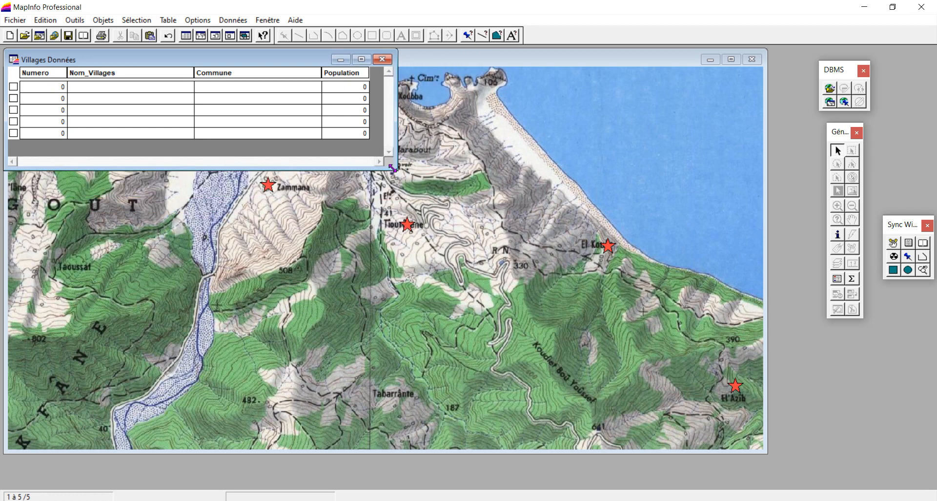
pyautogui.moveTo(273, 59); pyautogui.dragTo(736, 132)
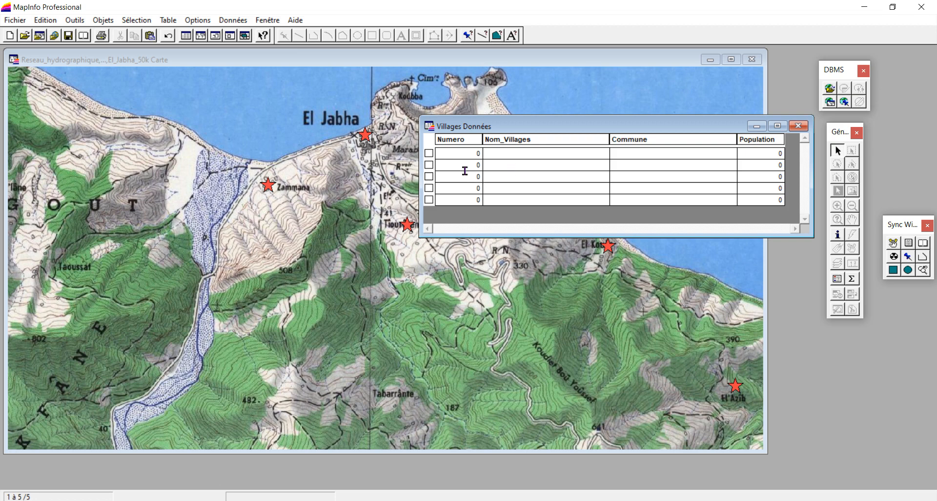
pyautogui.moveTo(532, 131); pyautogui.dragTo(381, 312)
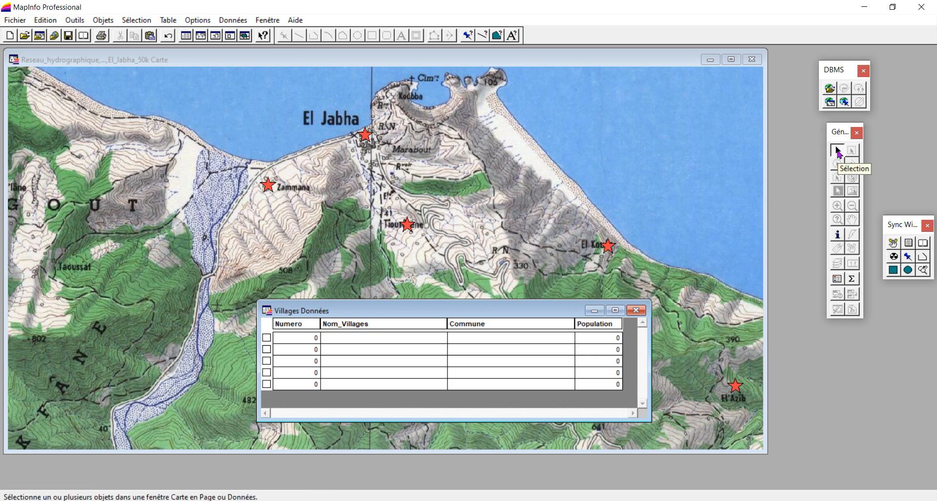
# Select the El Jabha star on the map and enter 1 as Numero in its record in the Villages table
pyautogui.click(367, 137)
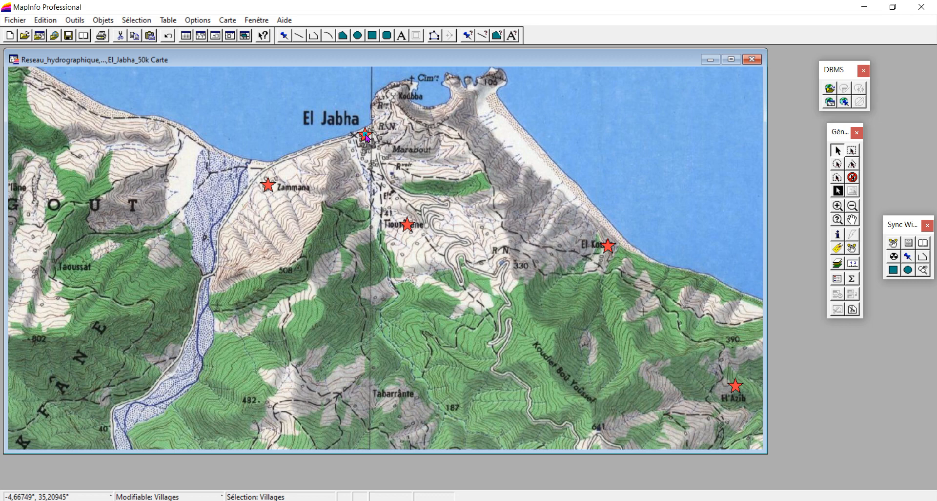
pyautogui.hotkey('ctrl', 'Tab')
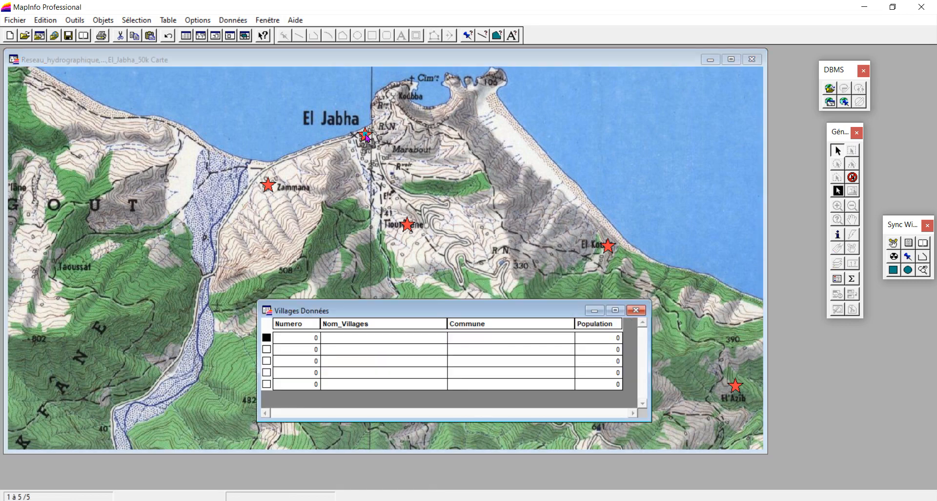
pyautogui.moveTo(371, 301); pyautogui.dragTo(473, 267)
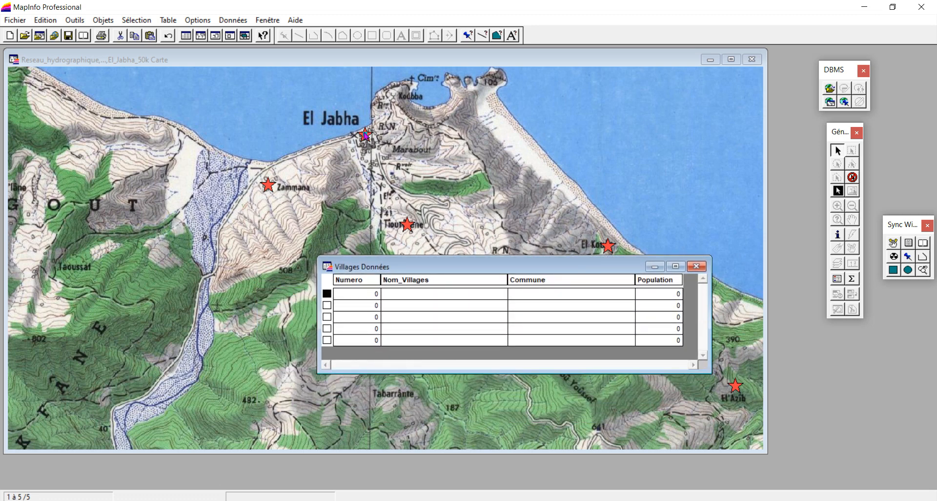
pyautogui.click(358, 294)
pyautogui.write('1')
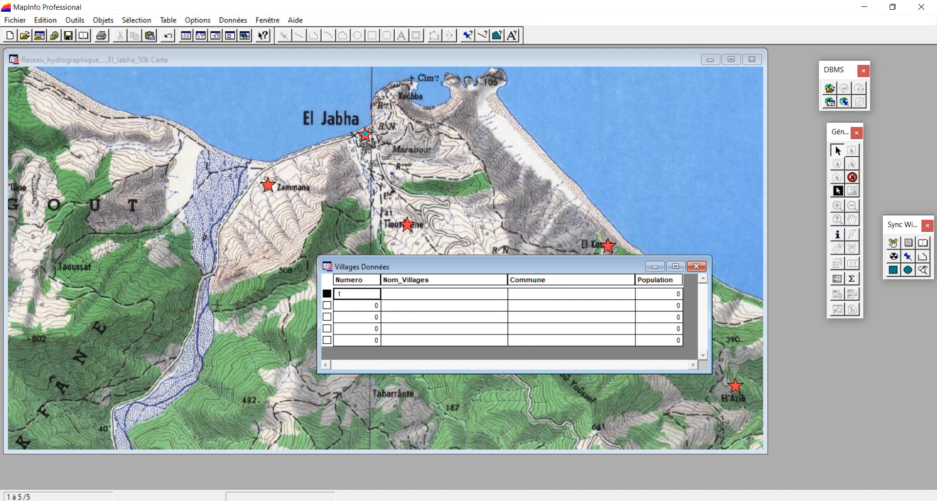
pyautogui.press('Tab')
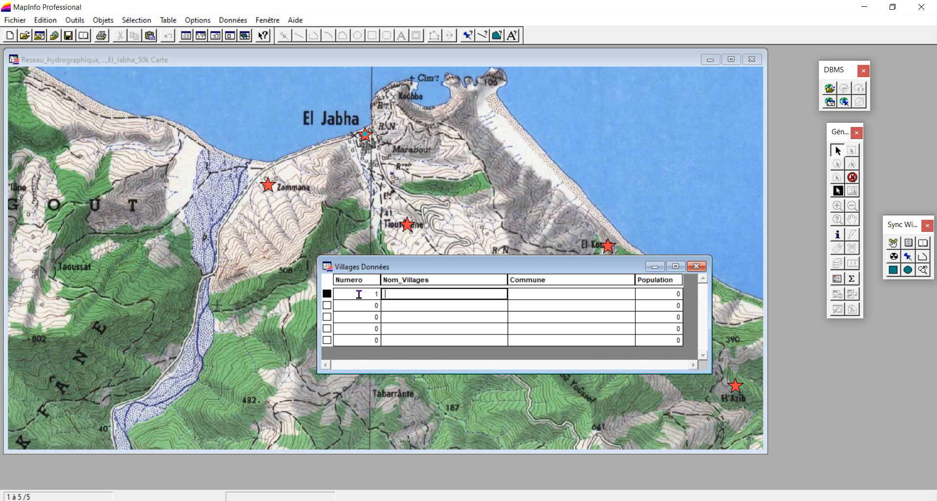
# Enter El Jebha as Nom_Villages and EL Jebha as Commune in the first record of the Villages table
pyautogui.write('El Jebha')
pyautogui.press('Tab')
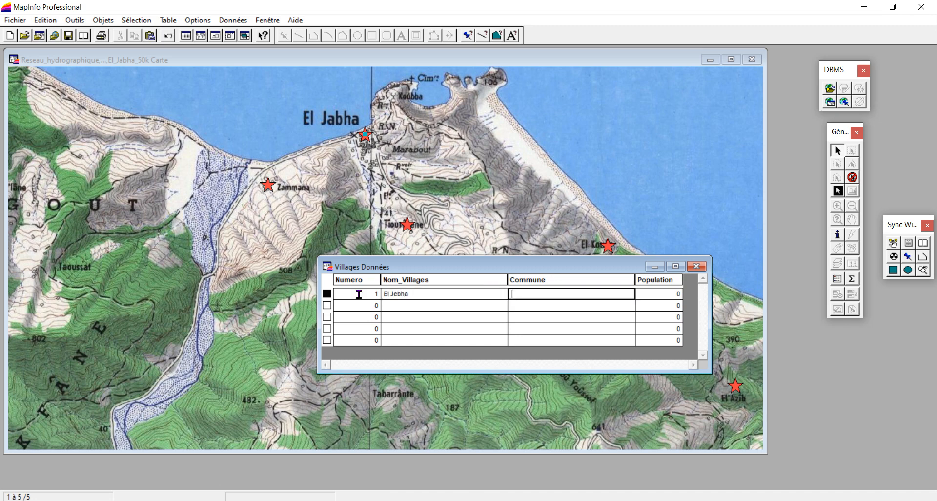
pyautogui.write('C')
pyautogui.press('BackSpace')
pyautogui.press('BackSpace')
pyautogui.write('EL Jebha')
pyautogui.press('Tab')
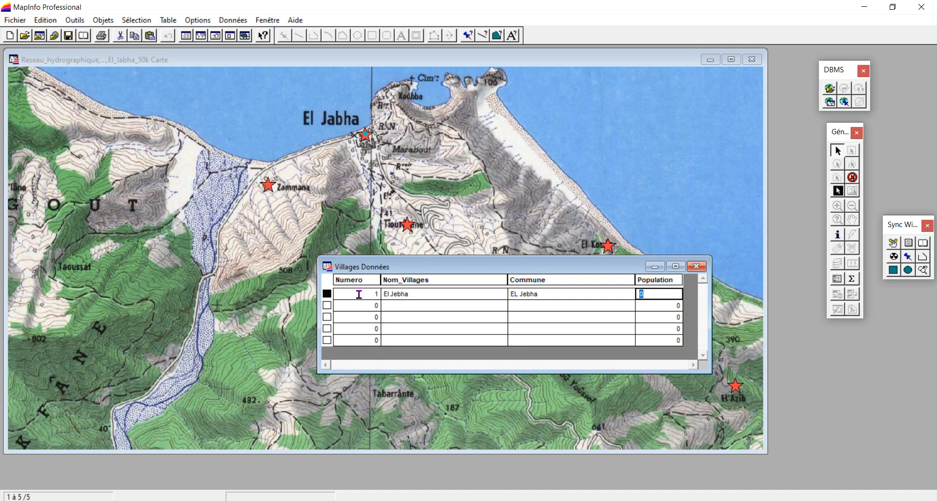
# Try to enter the first village's Population in words as "trois mille"
pyautogui.write('3500')
pyautogui.press('BackSpace')
pyautogui.press('BackSpace')
pyautogui.press('BackSpace')
pyautogui.press('BackSpace')
pyautogui.write('trois mille')
pyautogui.press('Tab')
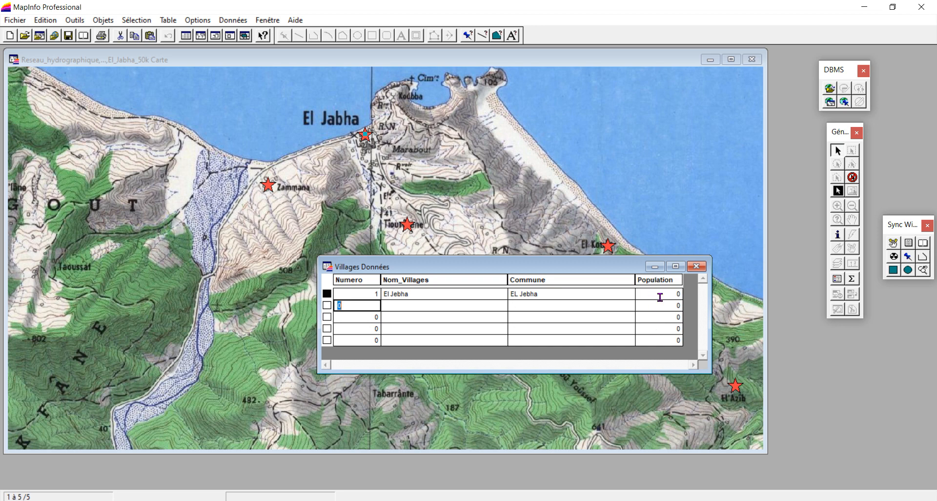
# Set the Population of the El Jebha record to 3500
pyautogui.click(660, 295)
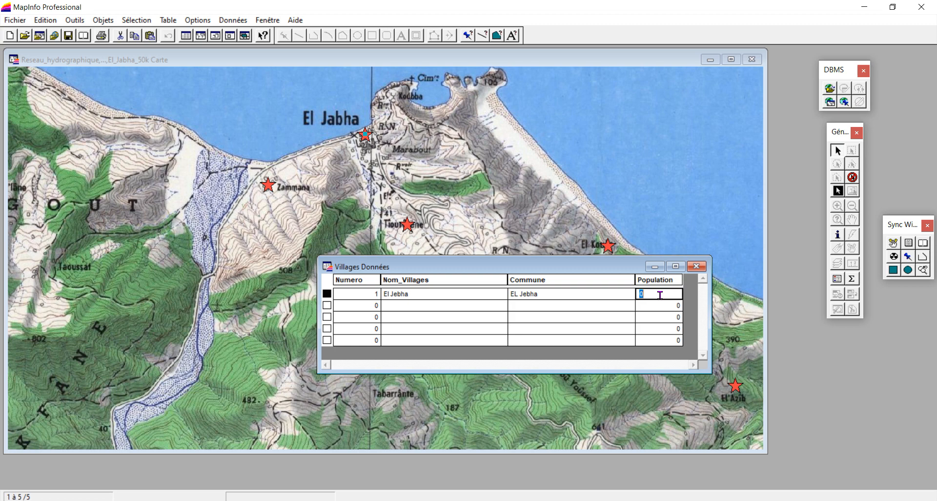
pyautogui.write('3500')
pyautogui.press('Tab')
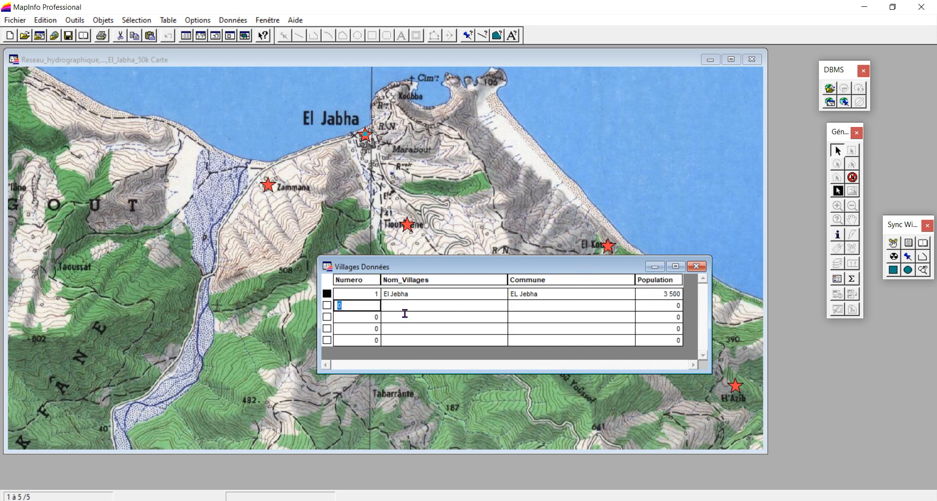
# Select the second record and fill it in with Numero 2, Nom_Villages Zammana, Commune El Jebha and Population 12
pyautogui.click(328, 306)
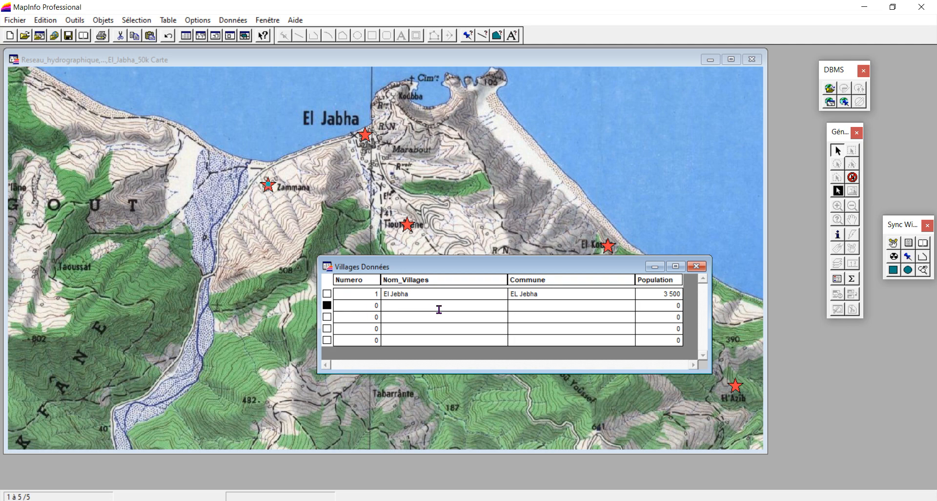
pyautogui.click(374, 307)
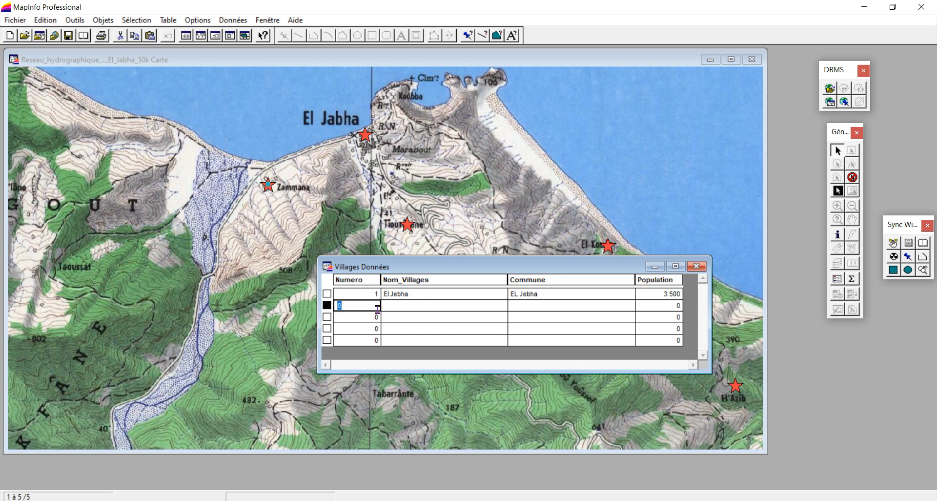
pyautogui.write('2')
pyautogui.press('Tab')
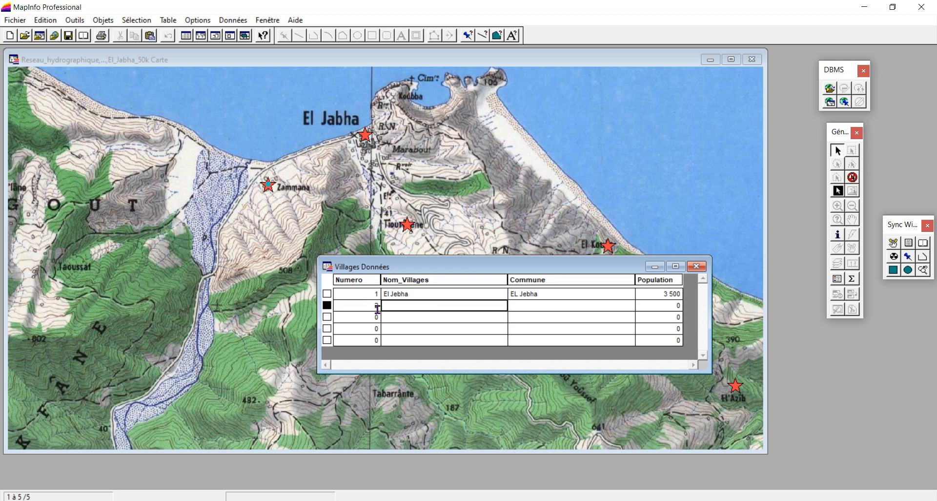
pyautogui.write('Zammana')
pyautogui.press('Tab')
pyautogui.write('E')
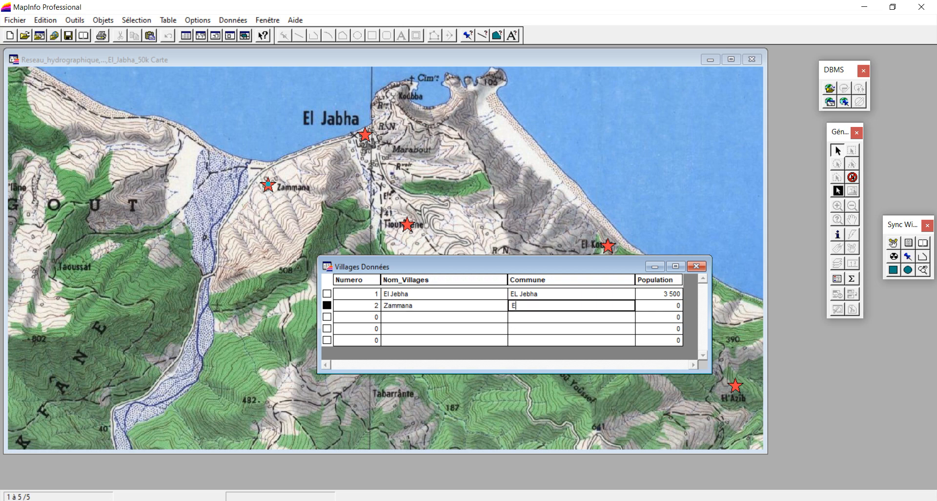
pyautogui.write('l Jebha')
pyautogui.press('Tab')
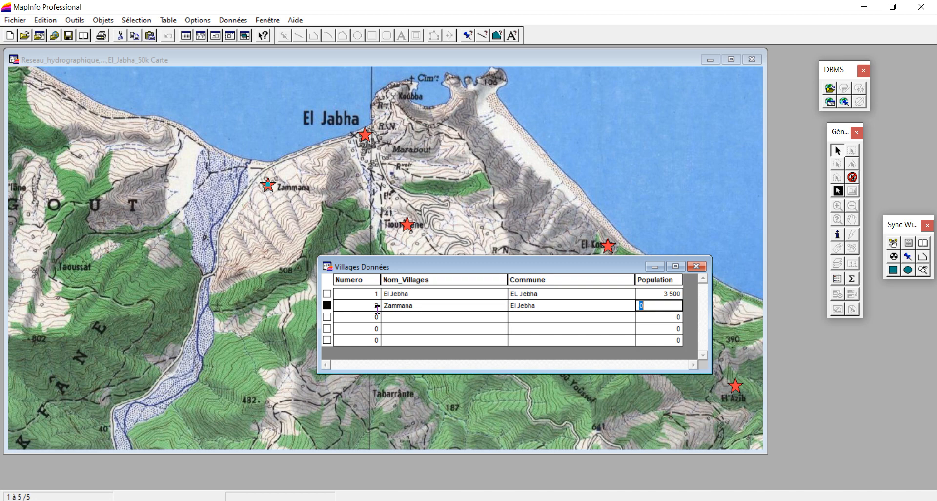
pyautogui.write('12')
# Select the third record and fill it in with Numero 3, Nom_Villages Timourarene, Commune El Jebha and Population 15
pyautogui.click(327, 317)
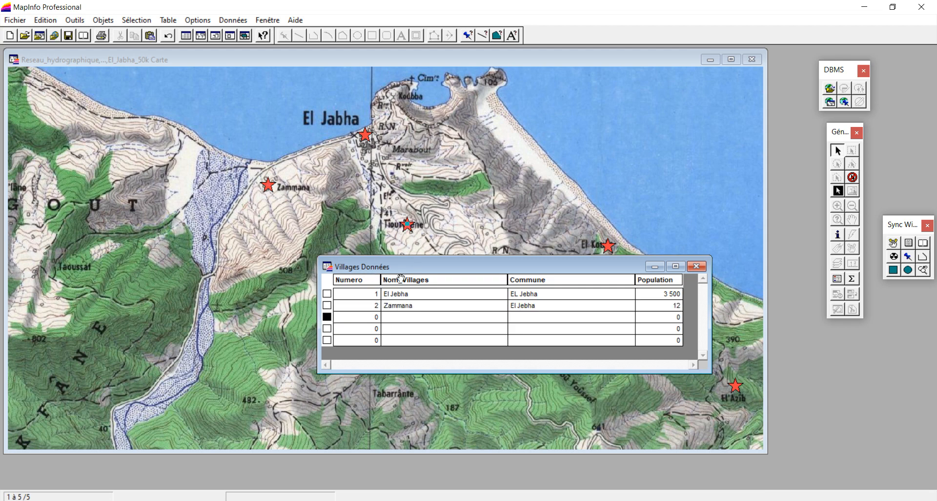
pyautogui.click(371, 317)
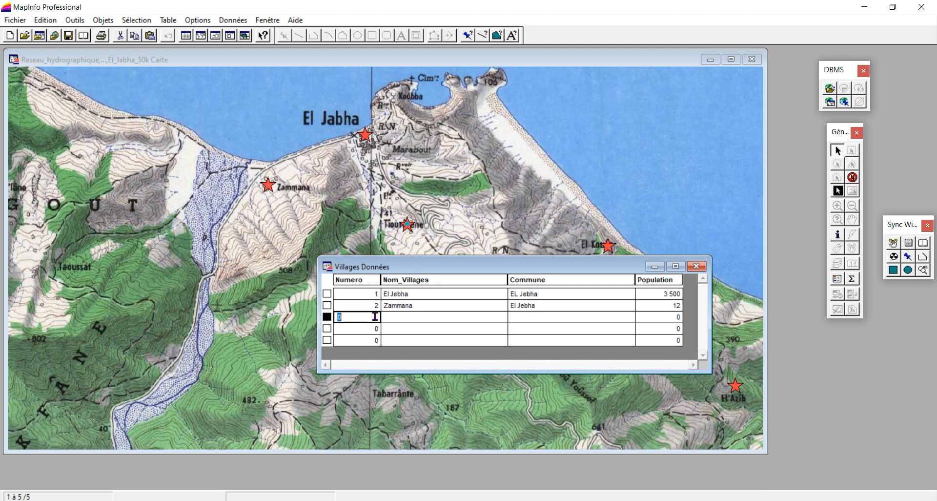
pyautogui.press('Delete')
pyautogui.press('Tab')
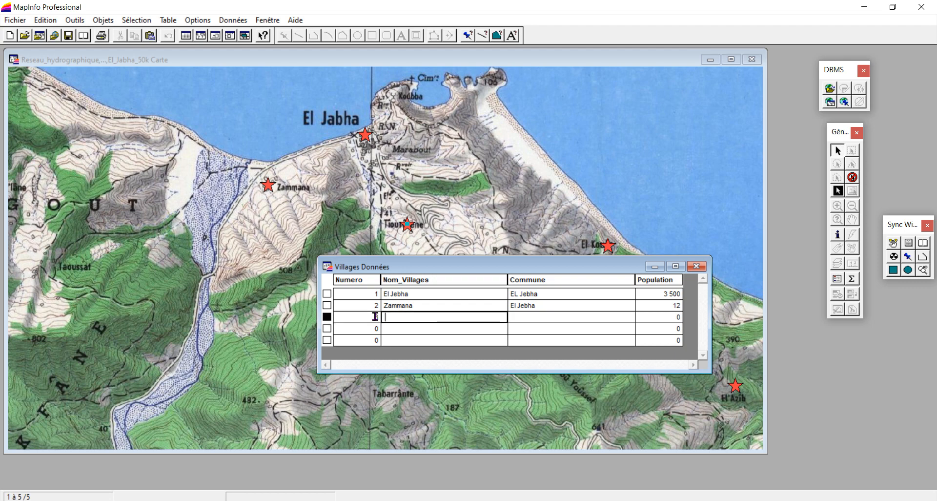
pyautogui.write('Timourarene')
pyautogui.press('Tab')
pyautogui.write('E')
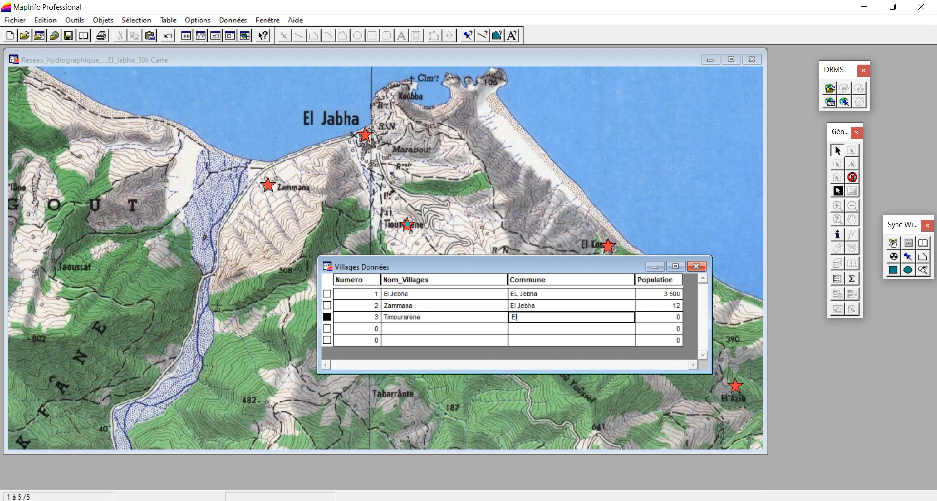
pyautogui.write('l Jebha')
pyautogui.press('Tab')
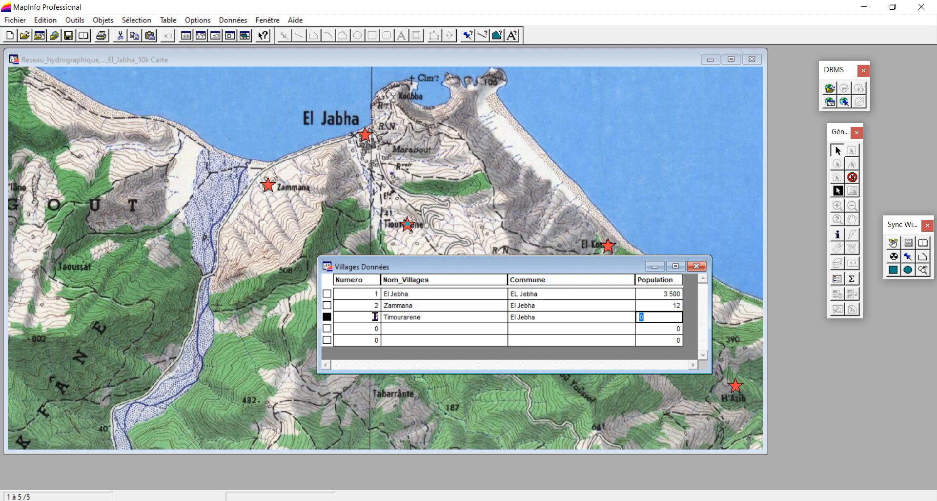
pyautogui.write('15')
# Select the fourth record, move the table clear of its star, and enter Numero 4, Nom_Villages El Kouari, Commune El Jebha and Population 2
pyautogui.click(327, 328)
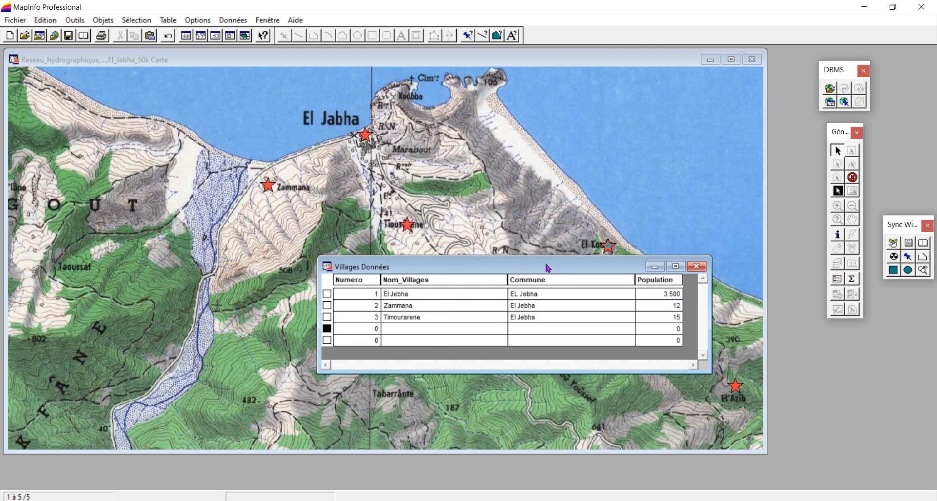
pyautogui.moveTo(546, 266); pyautogui.dragTo(473, 292)
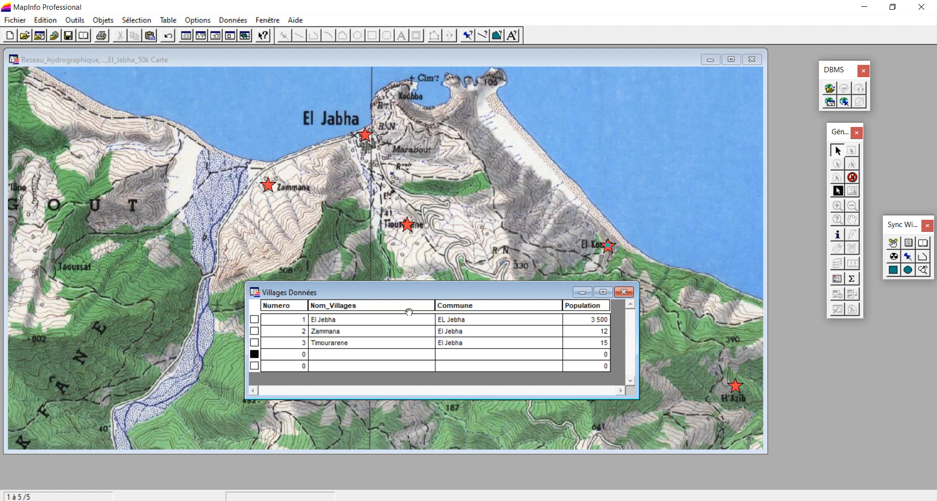
pyautogui.click(294, 354)
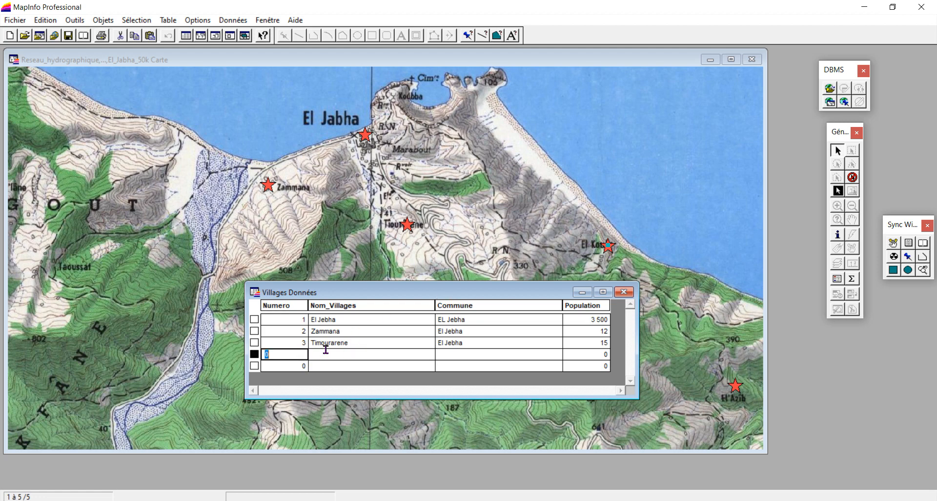
pyautogui.write('4')
pyautogui.click(328, 357)
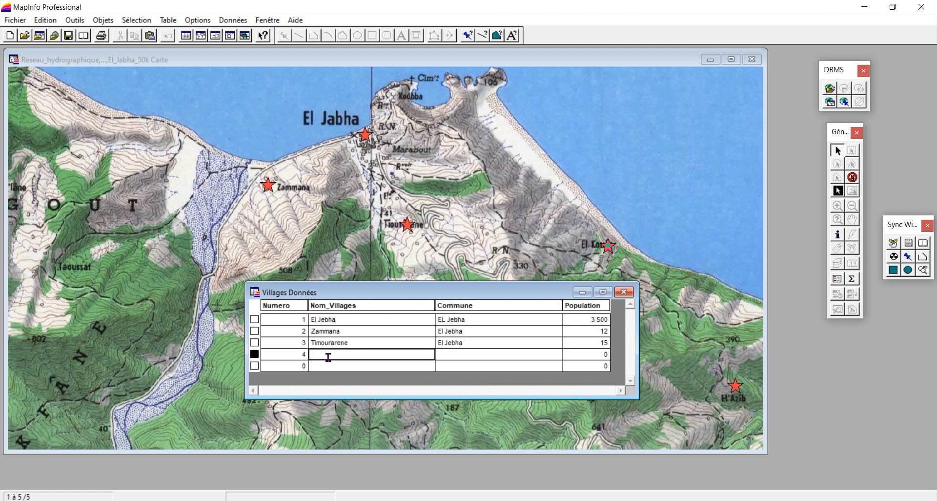
pyautogui.write('El Kouari')
pyautogui.press('Tab')
pyautogui.write('E')
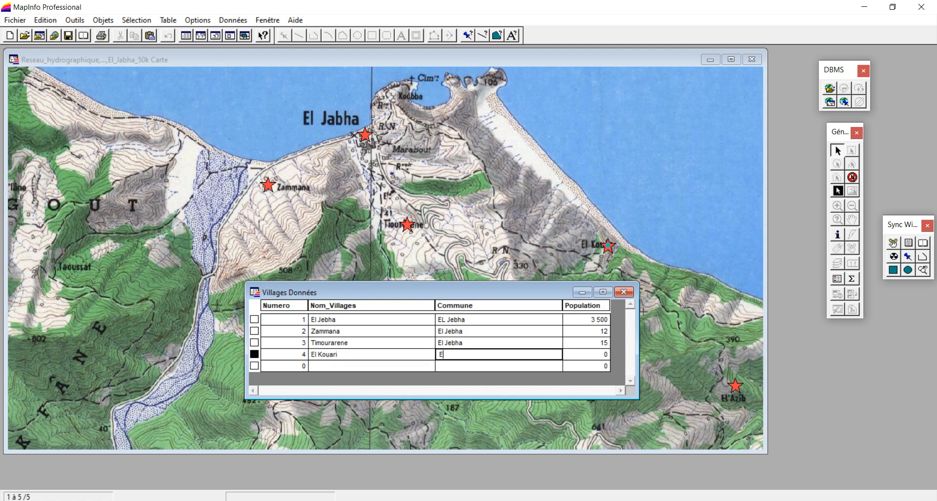
pyautogui.write('l Jebha')
pyautogui.press('Tab')
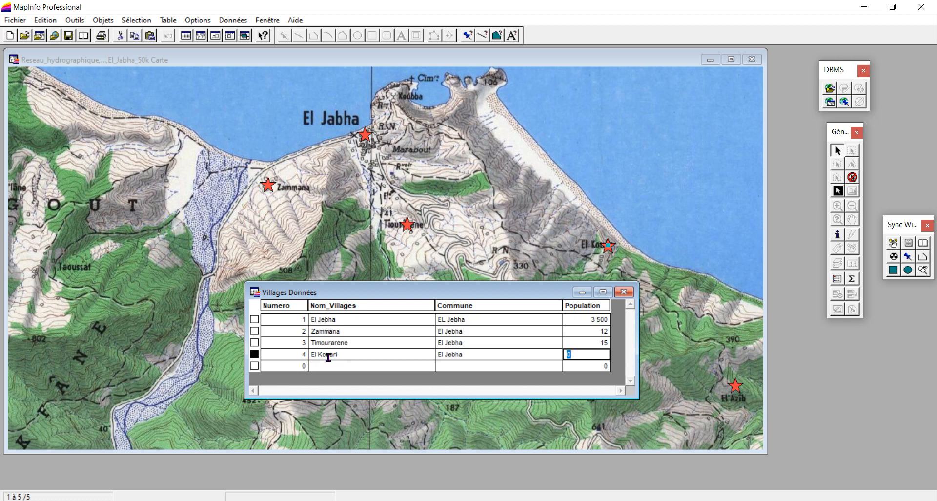
pyautogui.write('2')
# Select the fifth record and fill it in with Numero 5, Nom_Villages El Azib, Commune El Jebha and Population 1
pyautogui.click(254, 366)
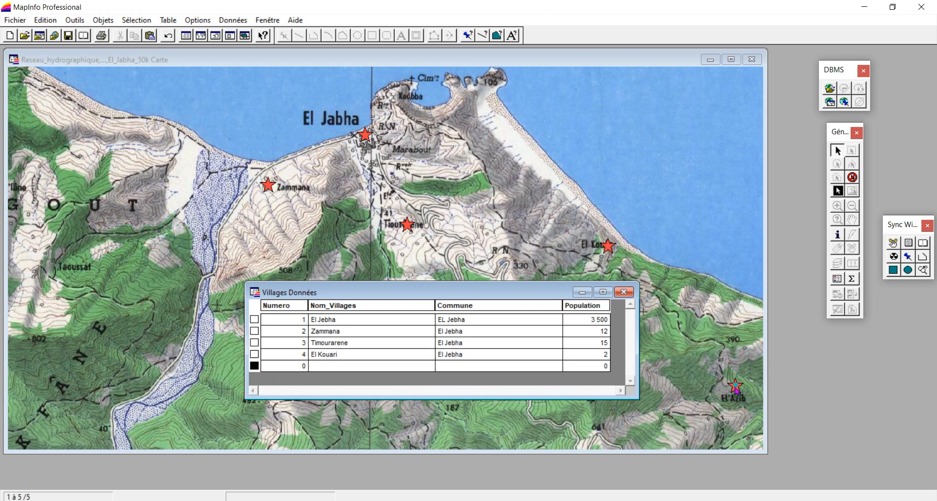
pyautogui.click(305, 367)
pyautogui.press('Delete')
pyautogui.press('Tab')
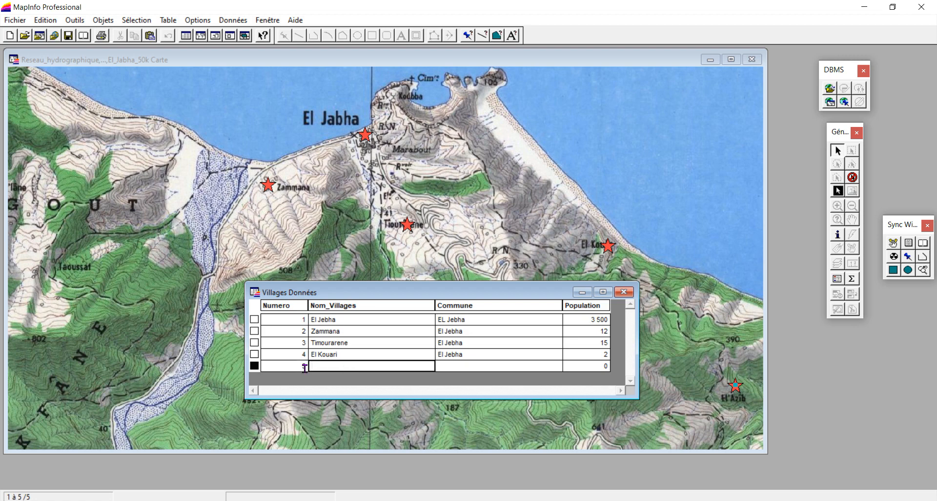
pyautogui.write('El Azib')
pyautogui.press('Tab')
pyautogui.write('E')
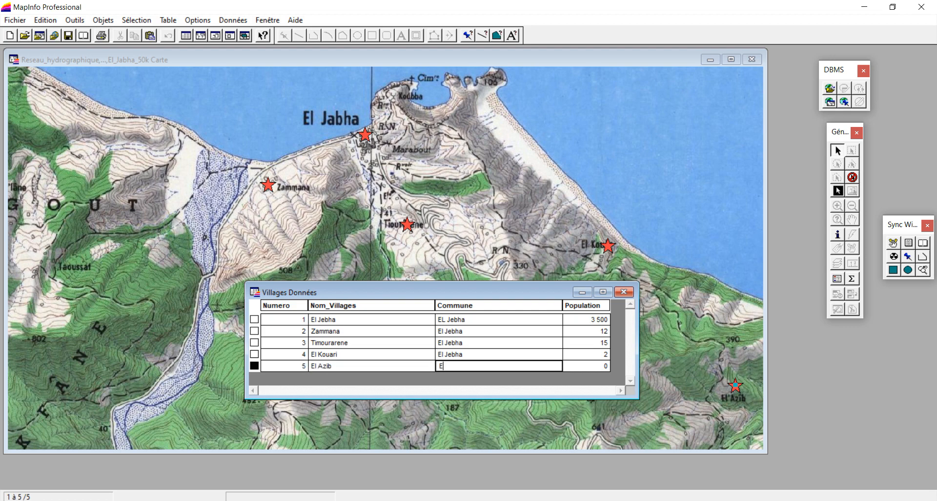
pyautogui.write('l Jebha')
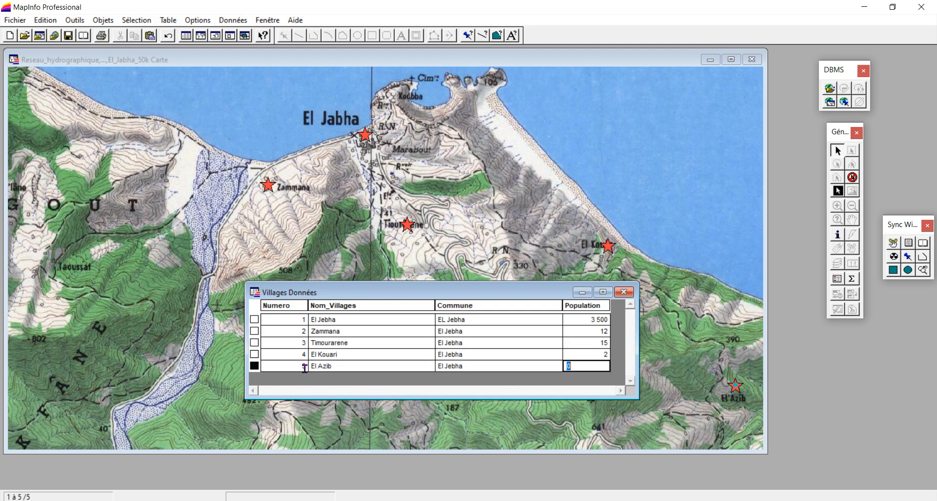
pyautogui.press('Tab')
pyautogui.moveTo(332, 294); pyautogui.dragTo(266, 259)
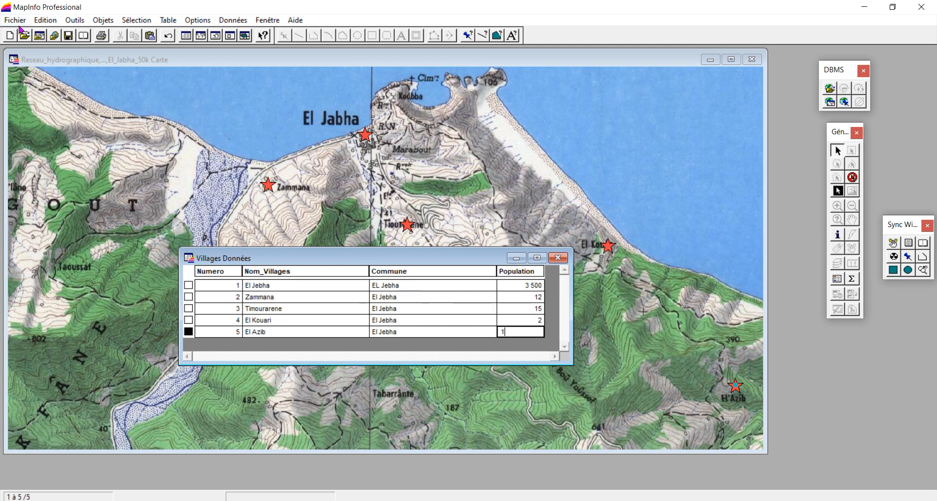
# Save the changes to the Villages table and close MapInfo Professional
pyautogui.click(15, 20)
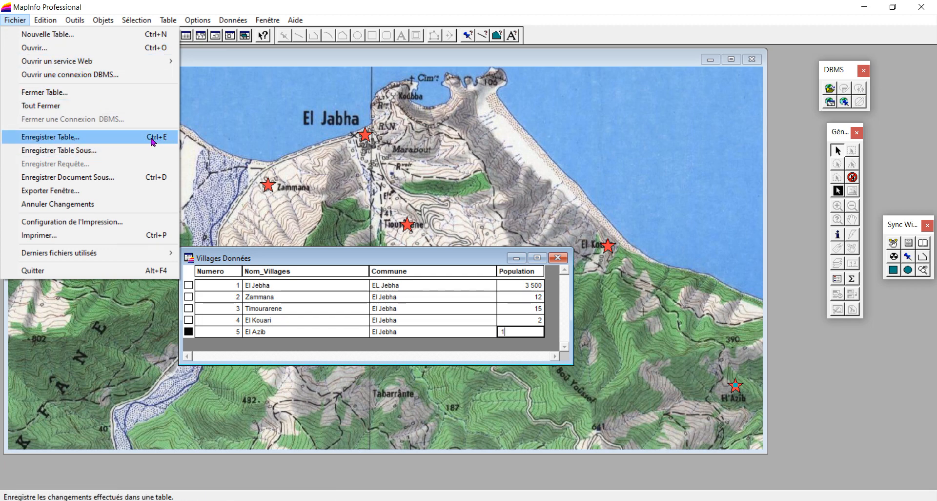
pyautogui.click(101, 139)
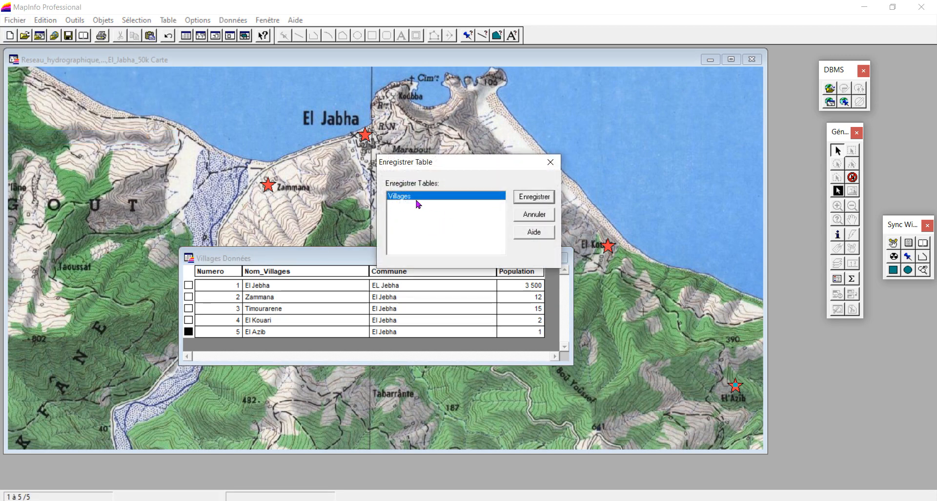
pyautogui.click(540, 197)
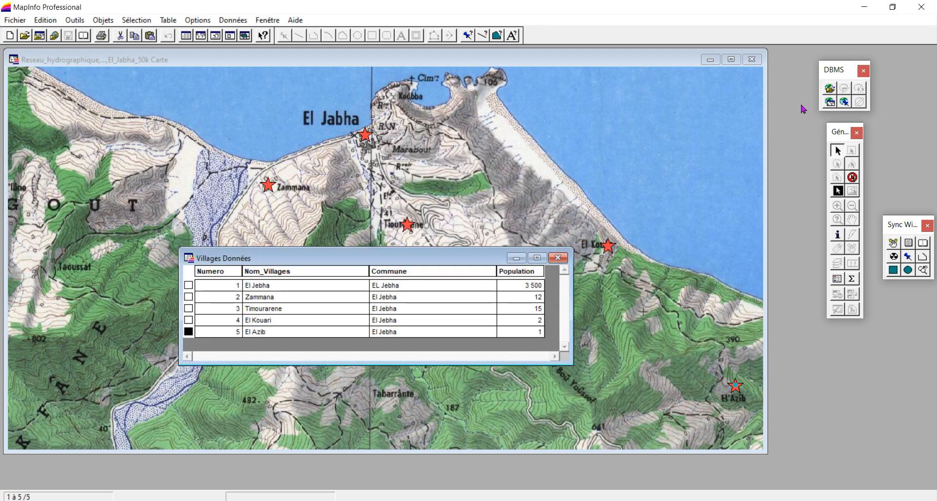
pyautogui.click(922, 7)
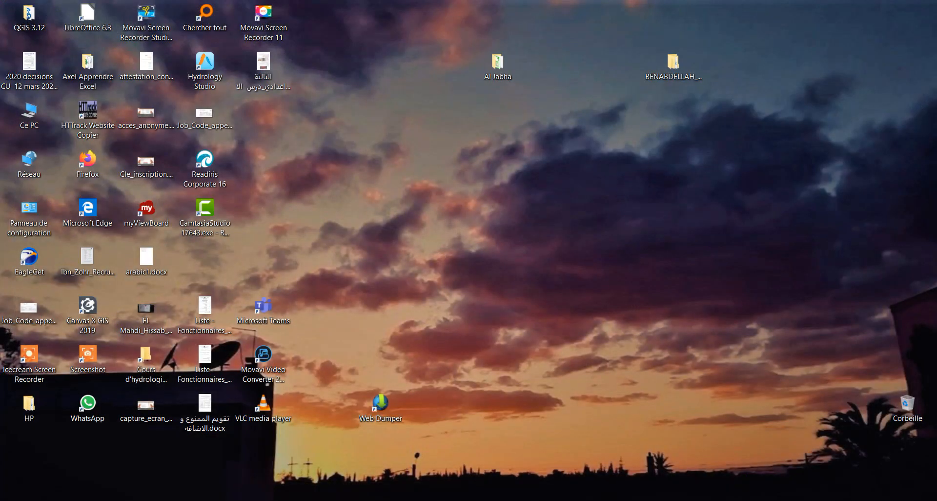
pyautogui.click(734, 498)
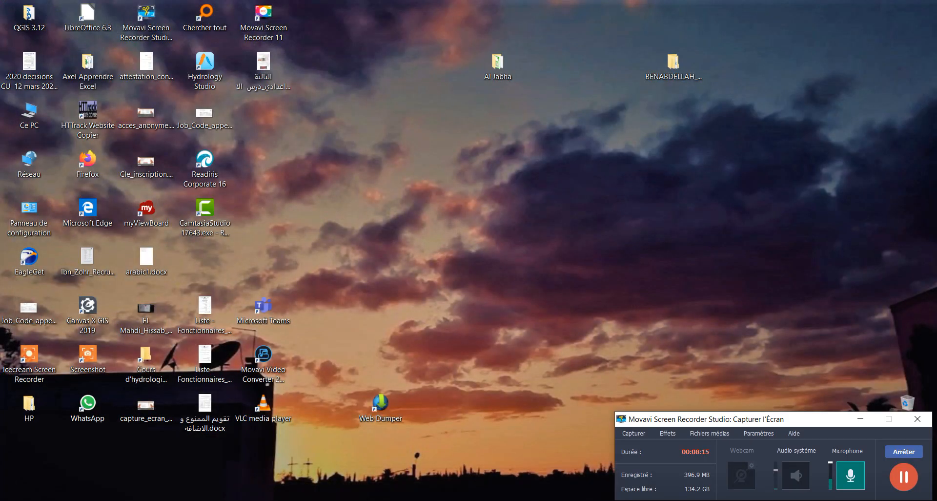